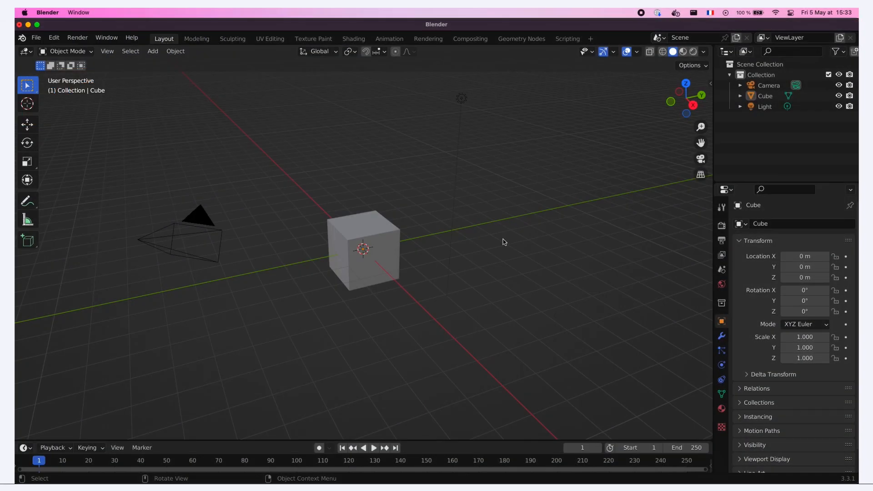
# Step: Enable Cavity in the viewport shading for the cube, with a Ridge value of 2.0 and a Valley value of 0.3
pyautogui.click(387, 264)
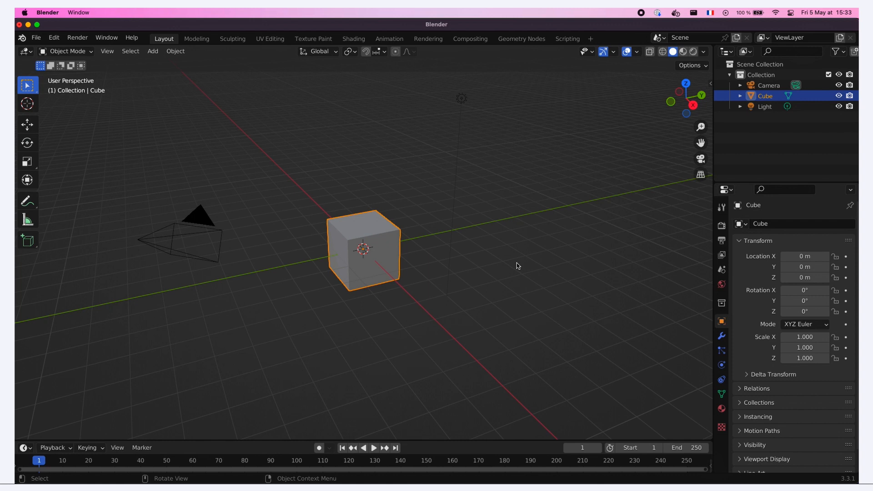
pyautogui.click(703, 52)
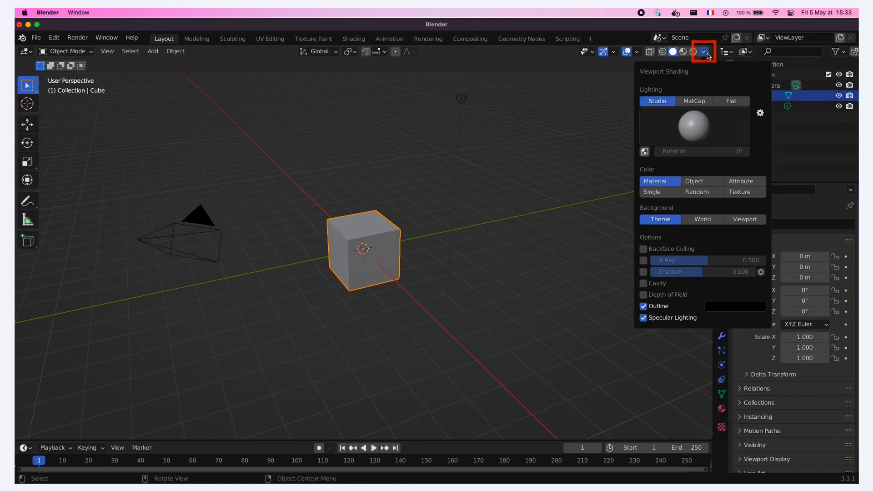
pyautogui.click(653, 284)
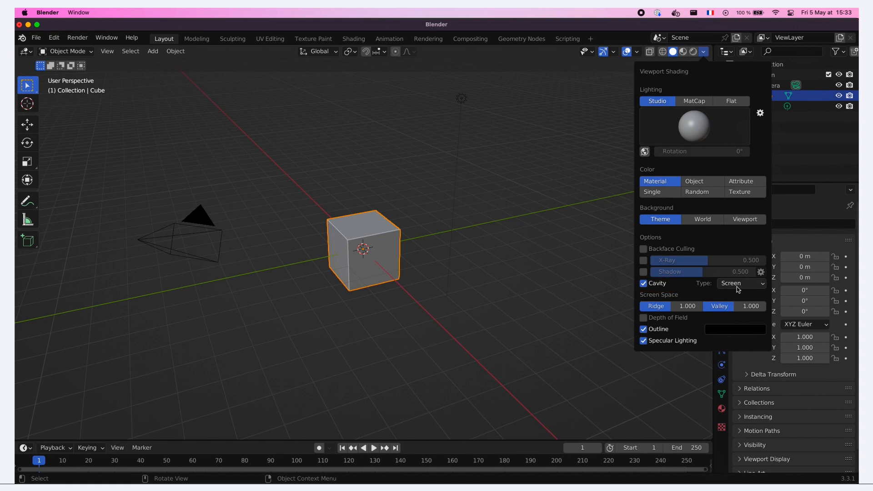
pyautogui.moveTo(684, 305); pyautogui.dragTo(704, 313)
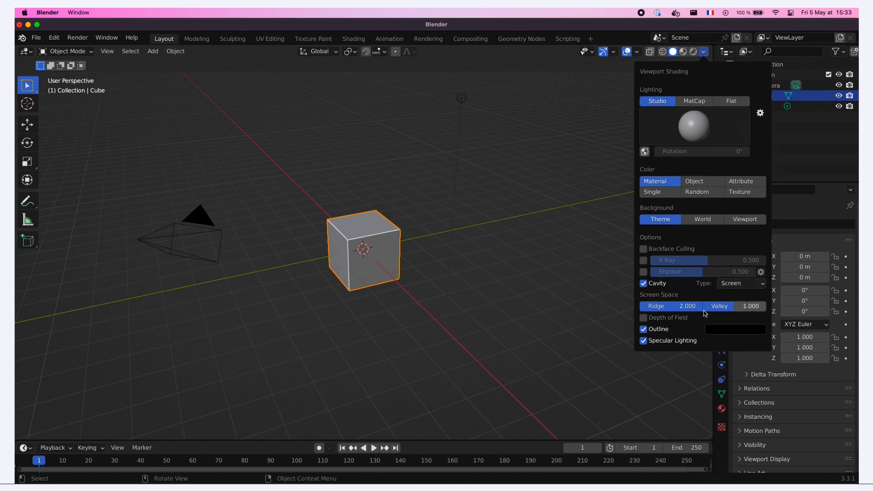
pyautogui.click(723, 308)
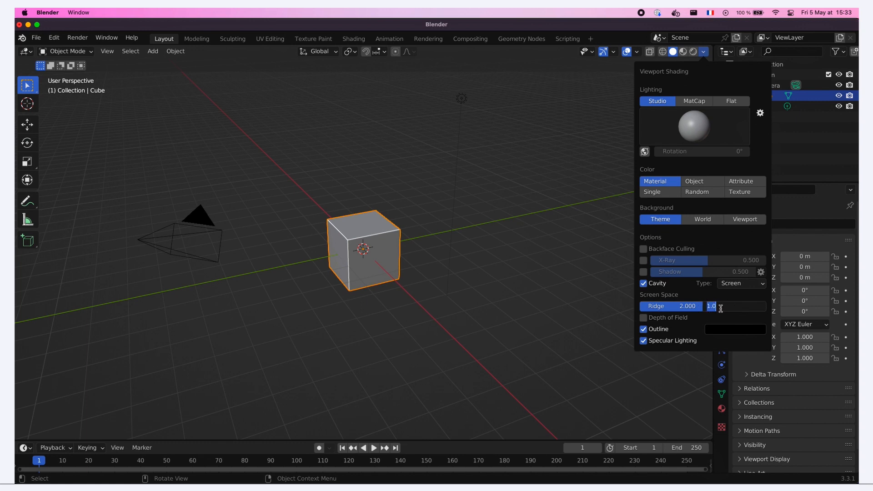
pyautogui.write('0.3')
pyautogui.press('Return')
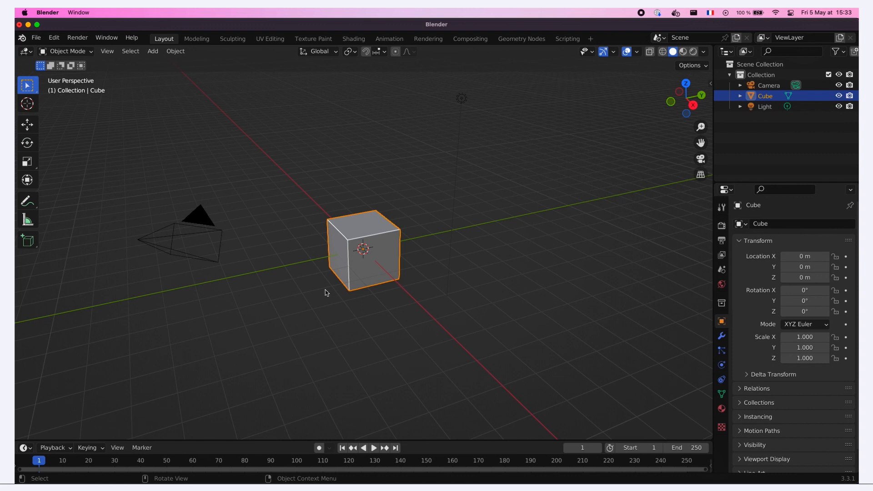
# Step: Scale up the cube's whole mesh in Edit Mode to about 5.15 m per side and check its dimensions
pyautogui.scroll(4, 349, 258)
pyautogui.moveTo(348, 258); pyautogui.dragTo(387, 270, button='middle')
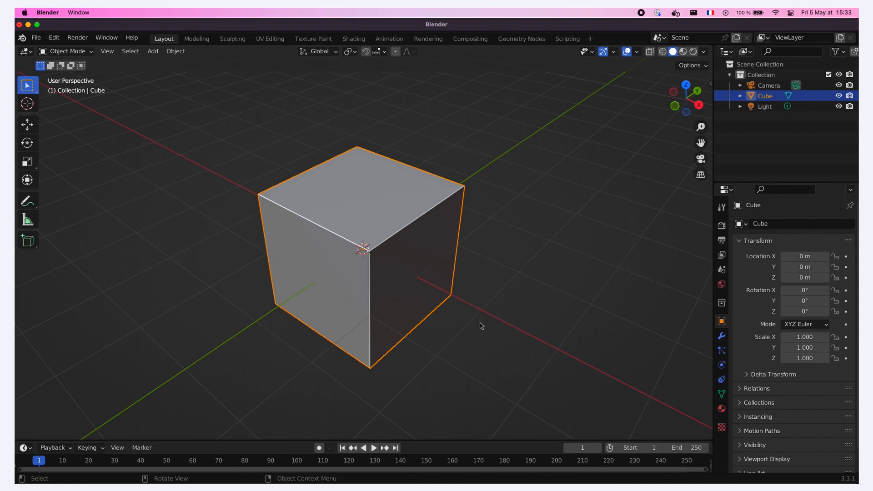
pyautogui.moveTo(474, 339); pyautogui.dragTo(474, 328, button='middle')
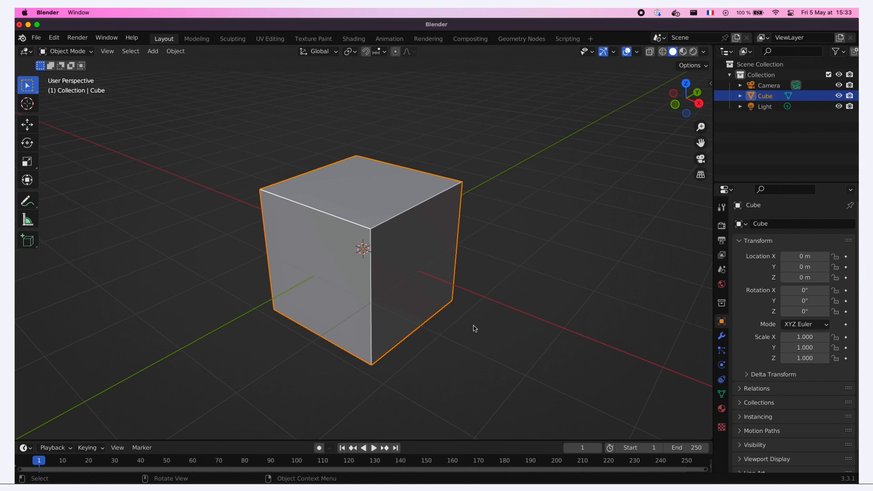
pyautogui.press('Tab')
pyautogui.scroll(-3, 473, 327)
pyautogui.press('s')
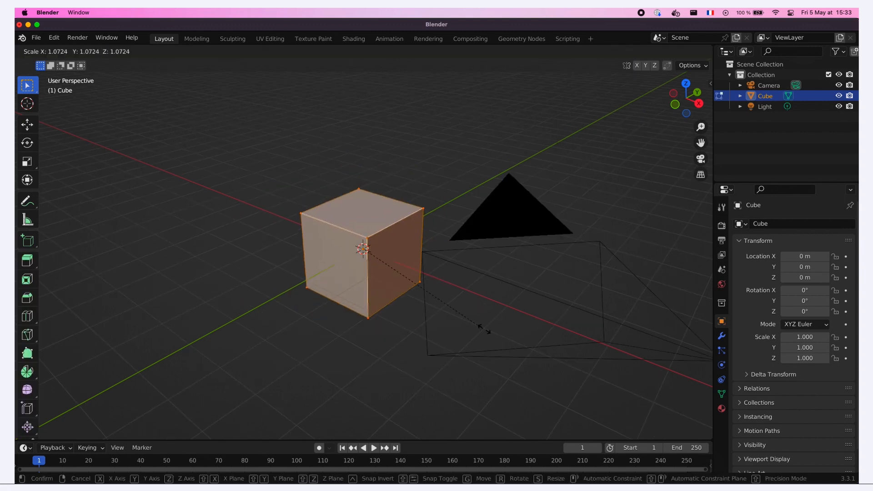
pyautogui.click(695, 347)
pyautogui.press('n')
pyautogui.press('Tab')
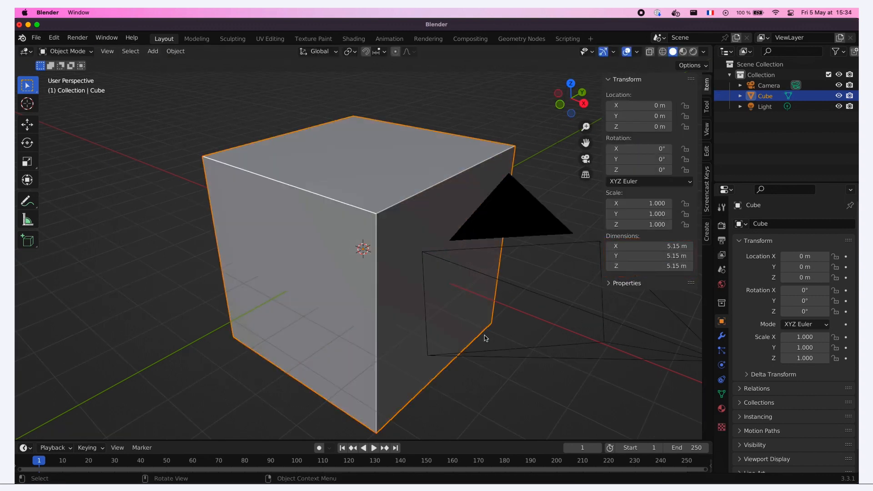
pyautogui.press('n')
# Step: Try subdividing the whole cube mesh in Edit Mode, undo the subdivision and return to Object Mode
pyautogui.moveTo(484, 335); pyautogui.dragTo(570, 331, button='middle')
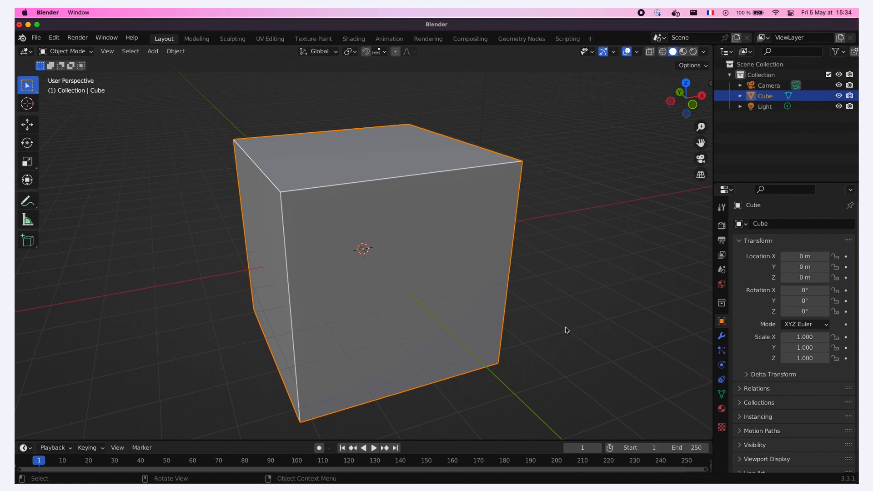
pyautogui.press('Tab')
pyautogui.press('F3')
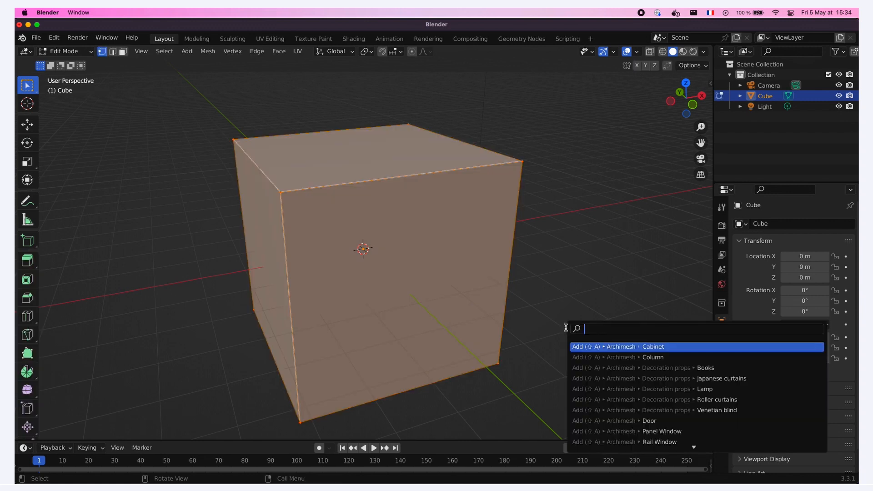
pyautogui.write('subdi')
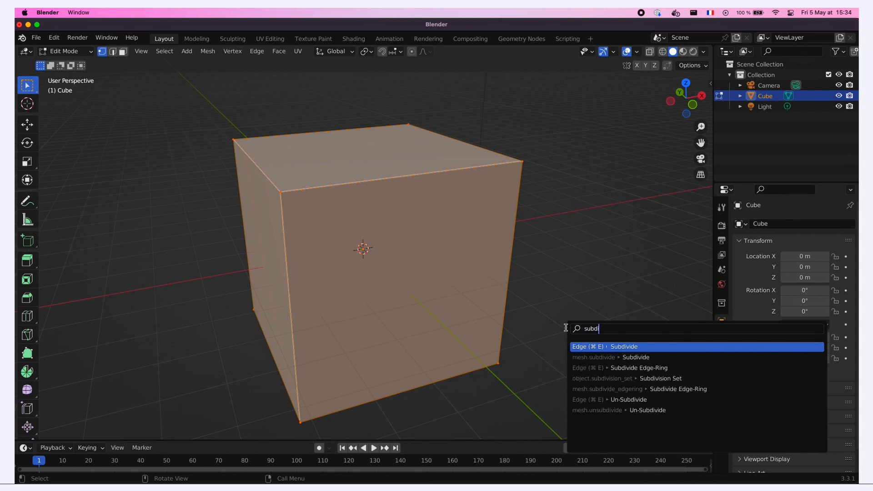
pyautogui.press('Return')
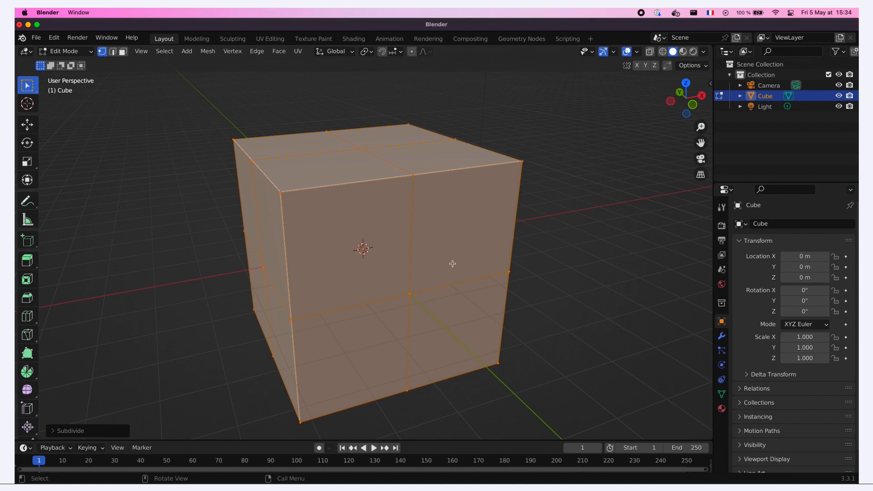
pyautogui.scroll(-3, 452, 264)
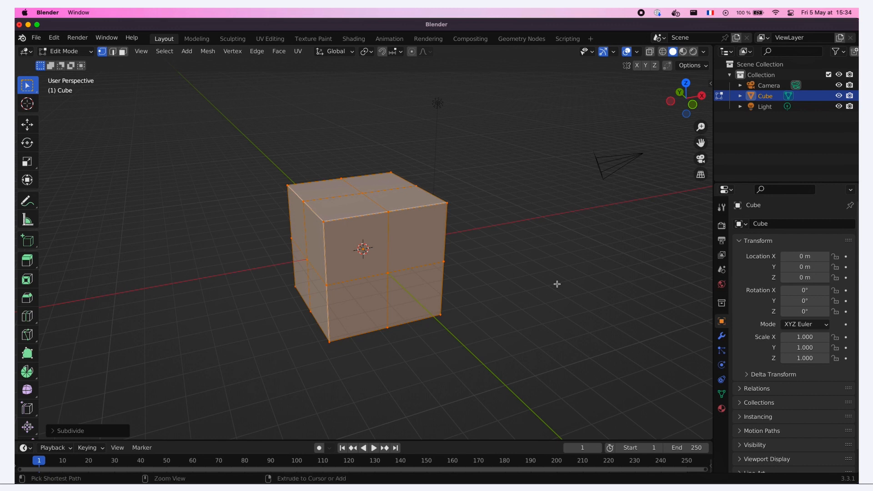
pyautogui.hotkey('ctrl', 'z')
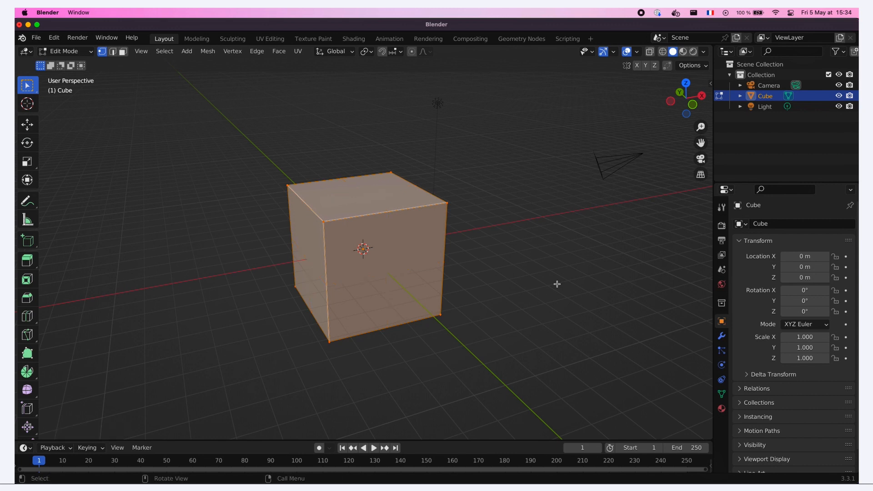
pyautogui.press('Tab')
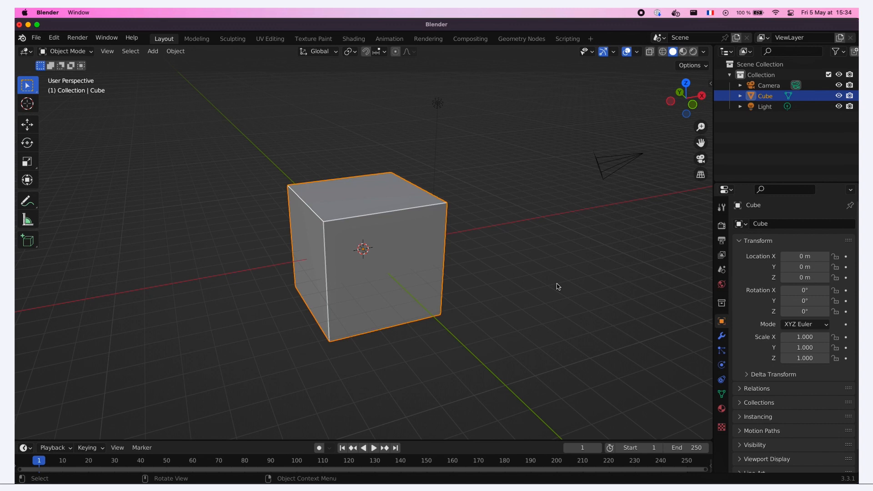
# Step: Add a Subdivision Surface modifier to the cube
pyautogui.click(722, 337)
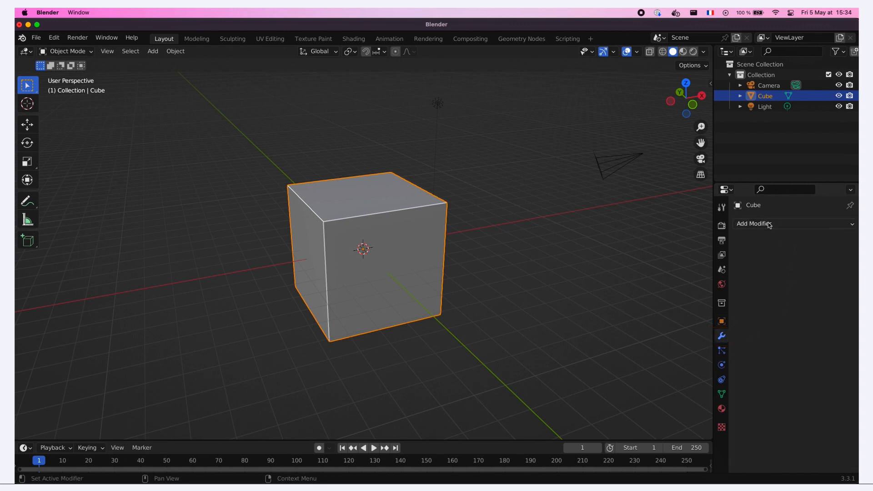
pyautogui.click(782, 224)
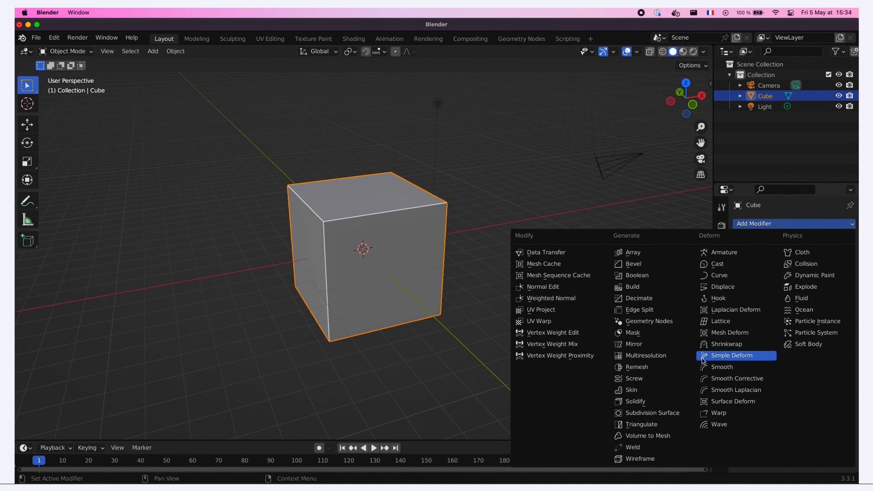
pyautogui.click(655, 413)
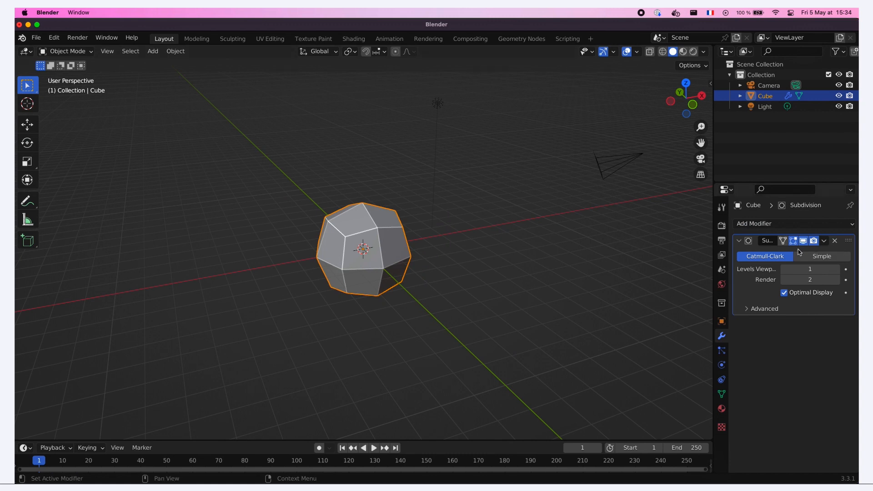
# Step: Compare the modifier's Simple and Catmull-Clark types, keep Catmull-Clark, and set the viewport levels to 2
pyautogui.click(817, 256)
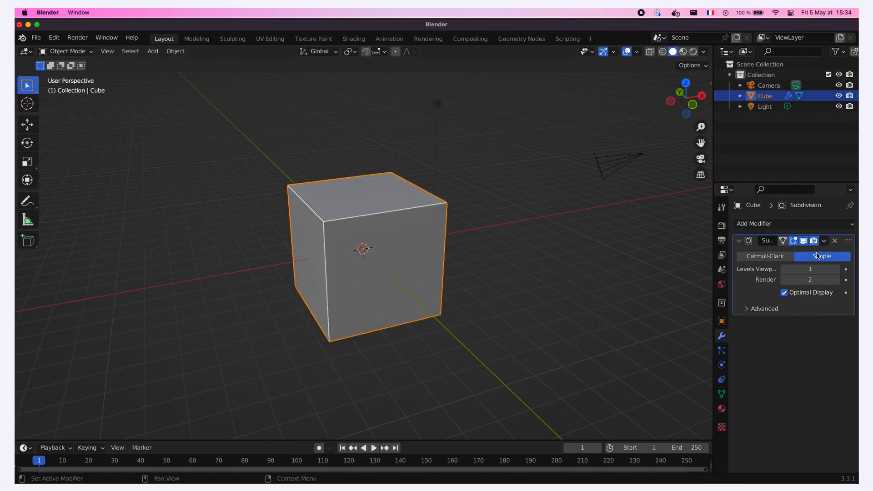
pyautogui.click(780, 258)
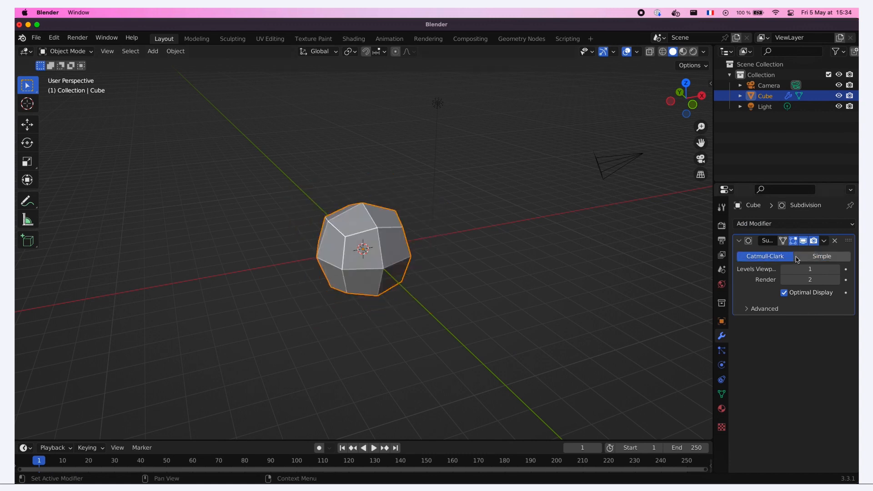
pyautogui.click(818, 256)
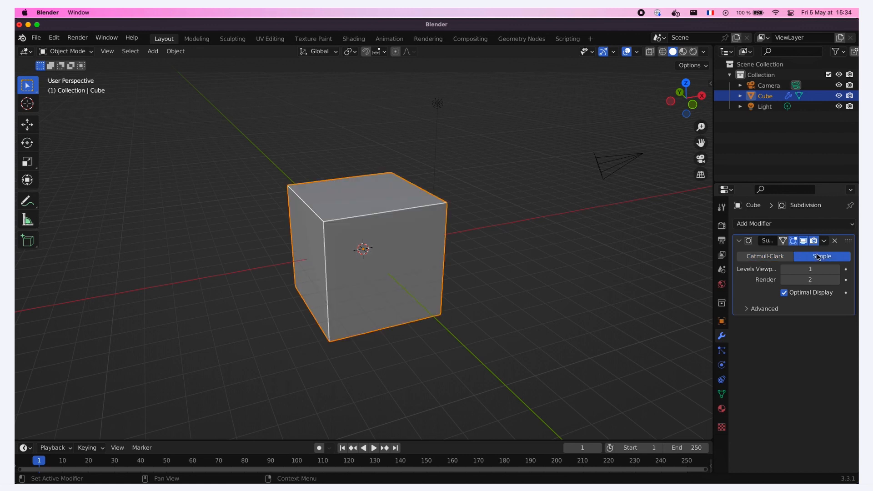
pyautogui.moveTo(714, 291); pyautogui.dragTo(677, 291)
pyautogui.click(736, 257)
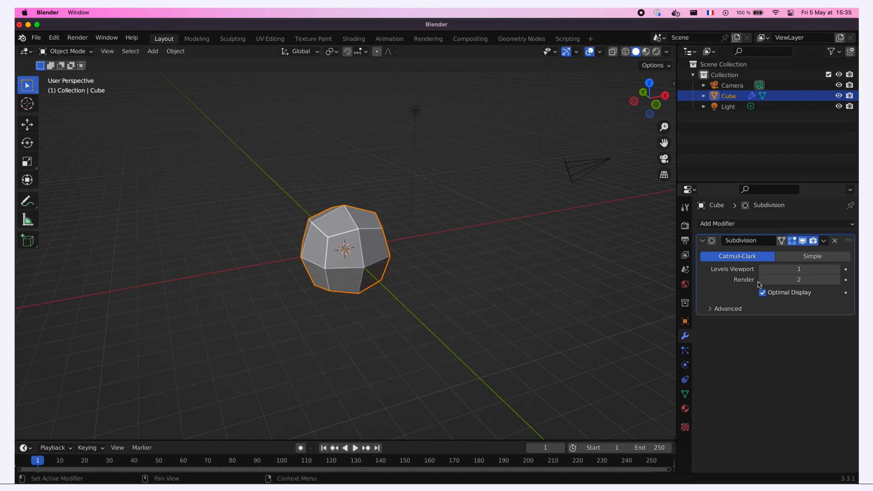
pyautogui.click(835, 269)
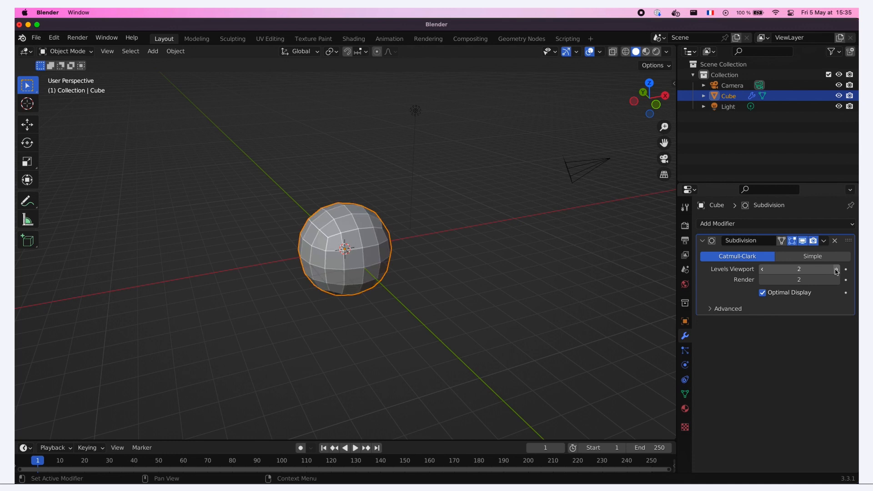
# Step: Add a Remesh modifier in Voxel mode with a voxel size of 0.05 m and smooth shading
pyautogui.scroll(2, 386, 264)
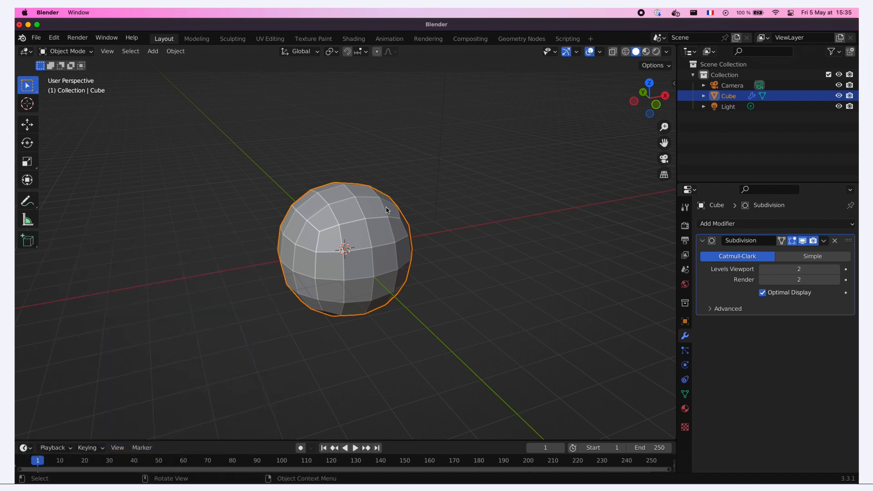
pyautogui.click(752, 223)
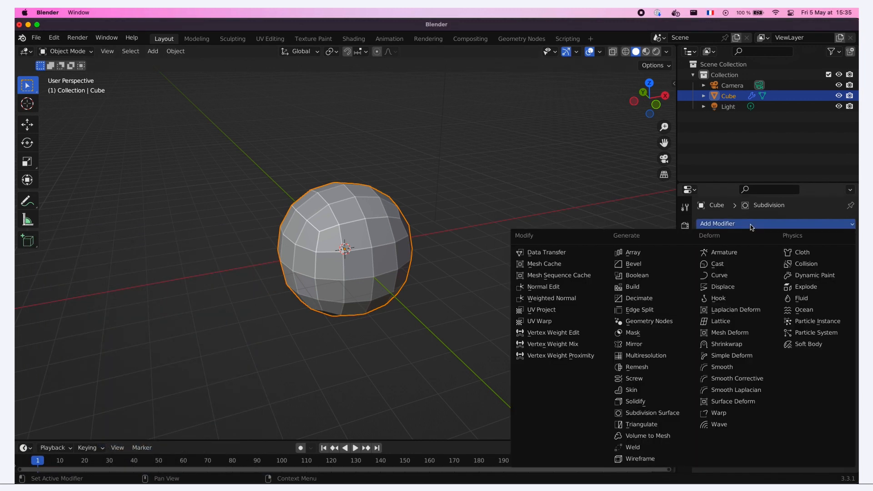
pyautogui.click(662, 371)
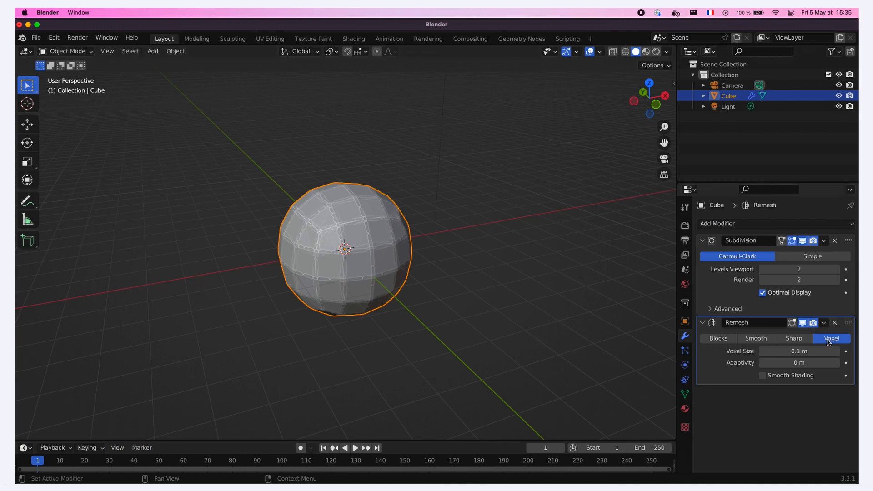
pyautogui.click(801, 355)
pyautogui.write('0.05')
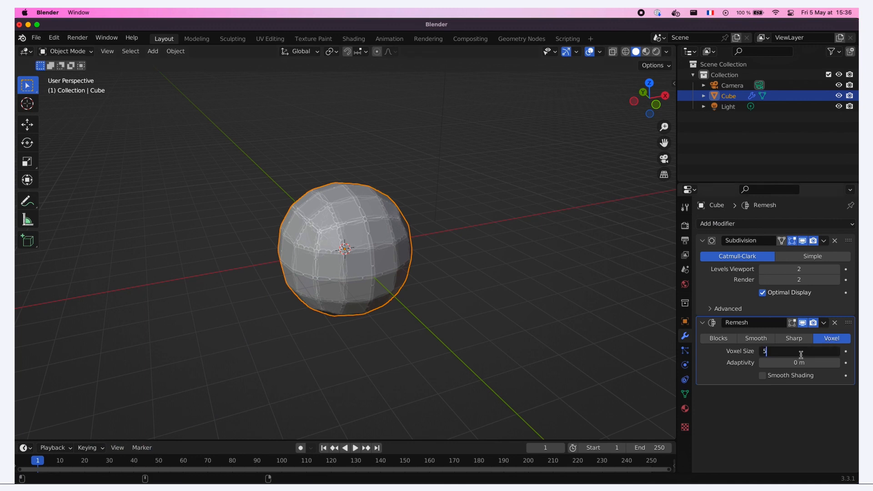
pyautogui.press('Return')
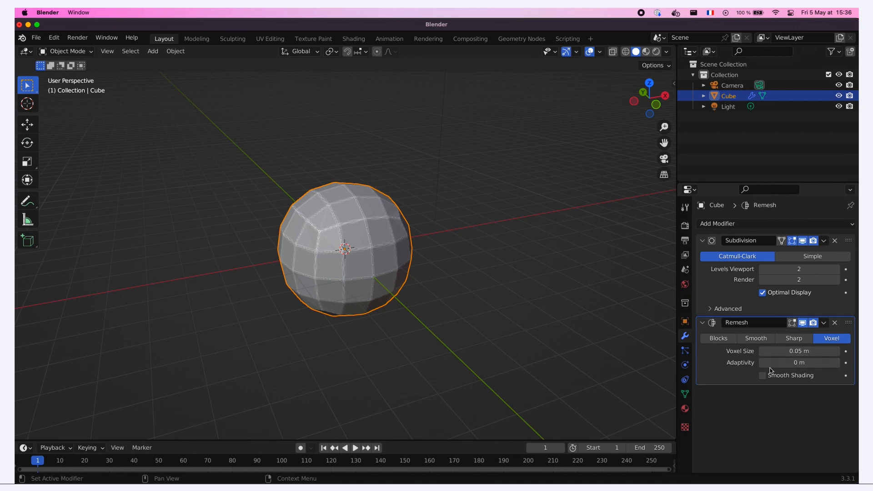
pyautogui.click(788, 377)
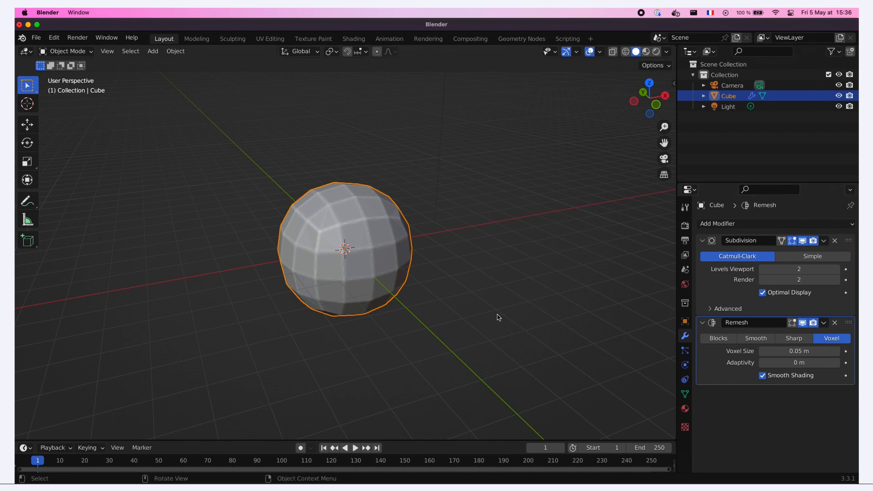
# Step: Show the scene statistics overlay in the viewport
pyautogui.scroll(2, 354, 300)
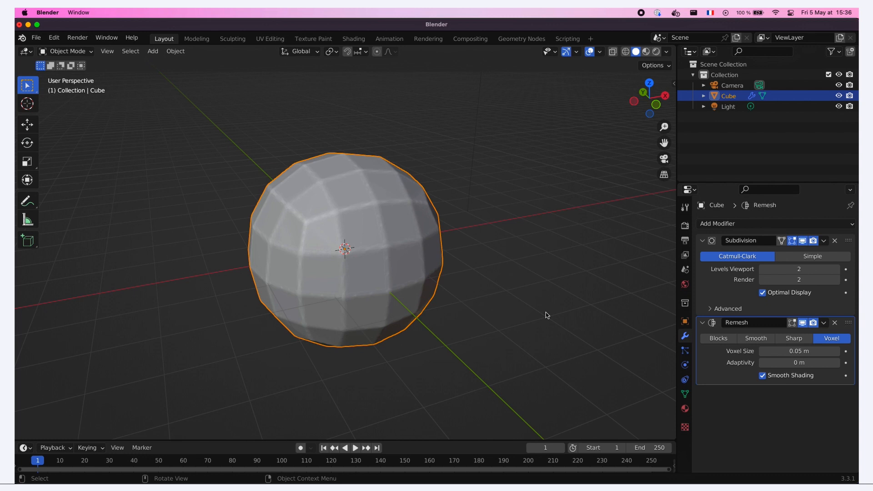
pyautogui.scroll(-1, 488, 311)
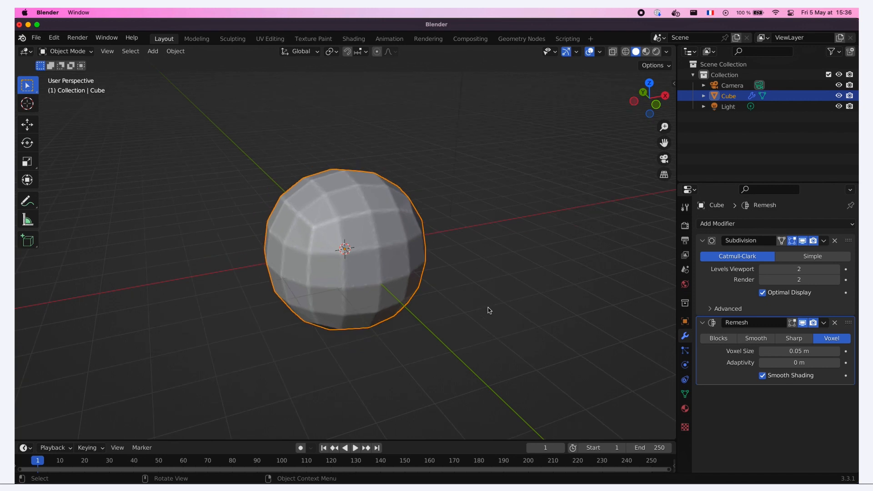
pyautogui.click(600, 53)
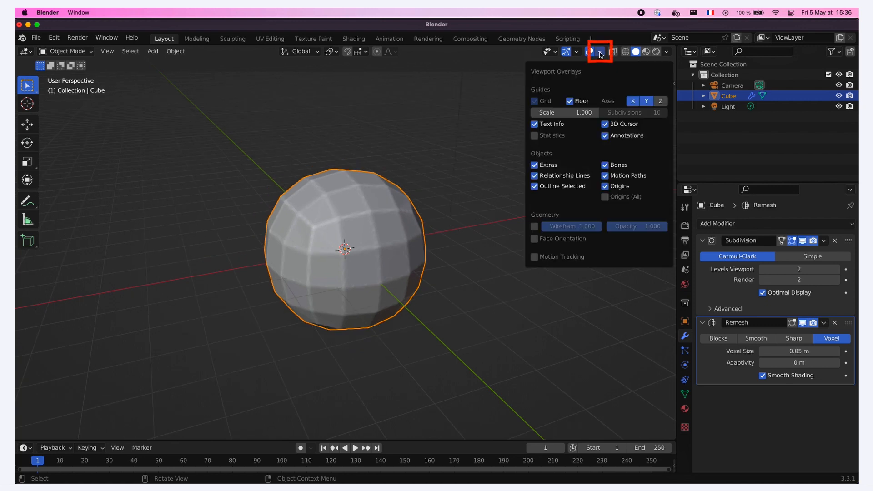
pyautogui.click(562, 139)
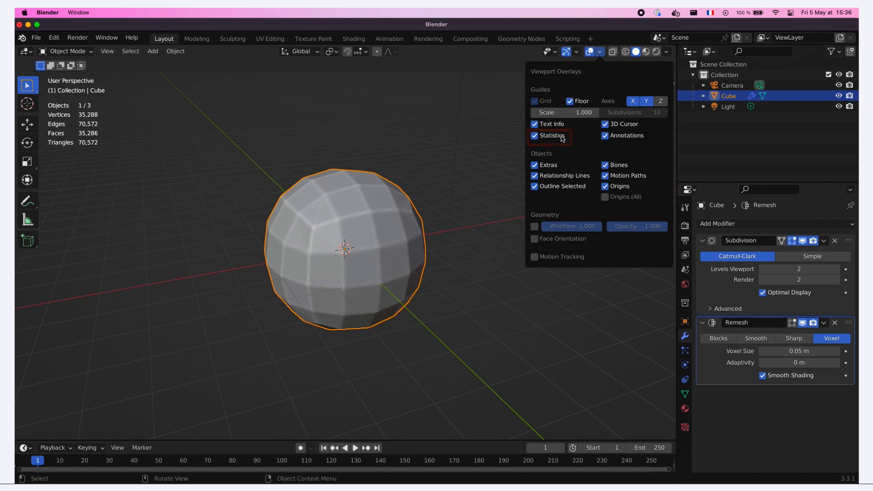
# Step: Compare the mesh with the Remesh modifier's viewport display switched off and on, leaving it enabled
pyautogui.click(800, 324)
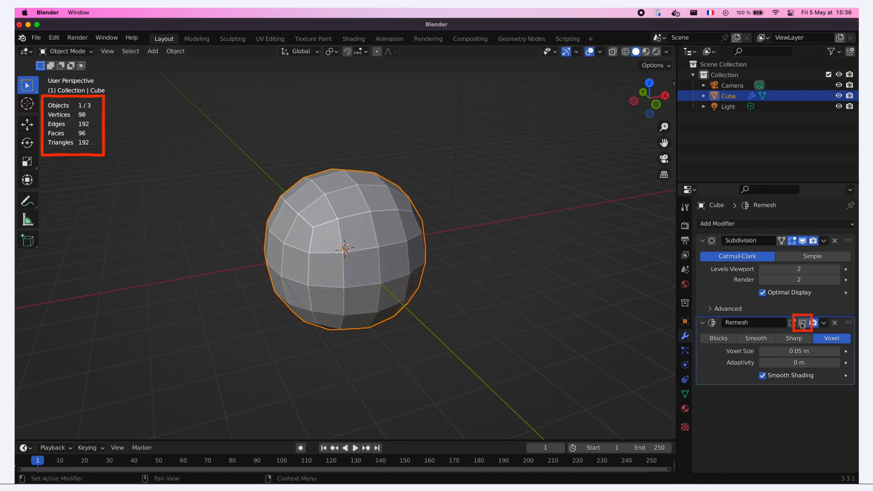
pyautogui.click(801, 323)
pyautogui.click(802, 323)
pyautogui.click(802, 323)
pyautogui.click(801, 323)
pyautogui.click(802, 323)
pyautogui.click(801, 323)
pyautogui.click(802, 323)
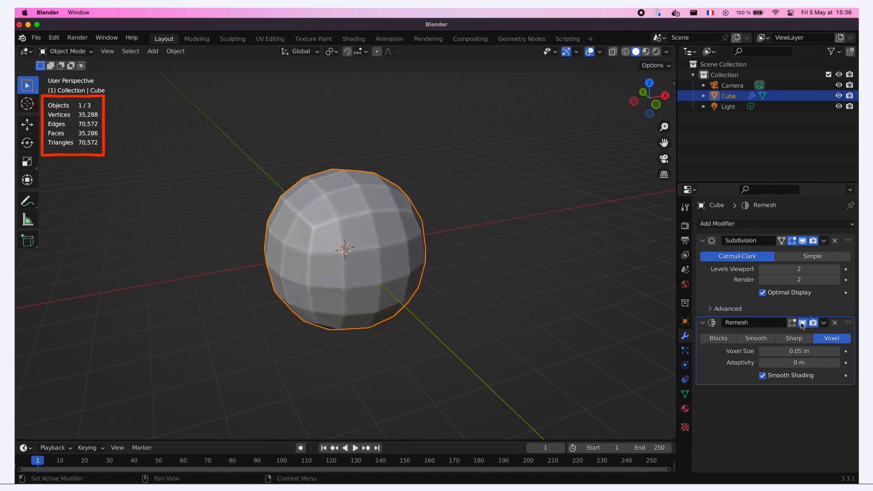
pyautogui.click(802, 323)
pyautogui.click(801, 323)
pyautogui.click(802, 323)
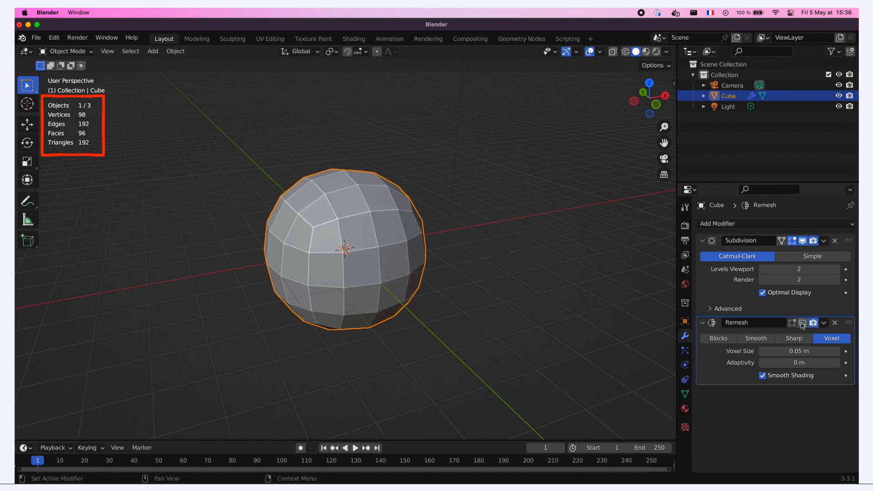
pyautogui.click(802, 323)
# Step: Collapse the Subdivision and Remesh settings, and add a Displace modifier with a new texture to the cube
pyautogui.click(702, 241)
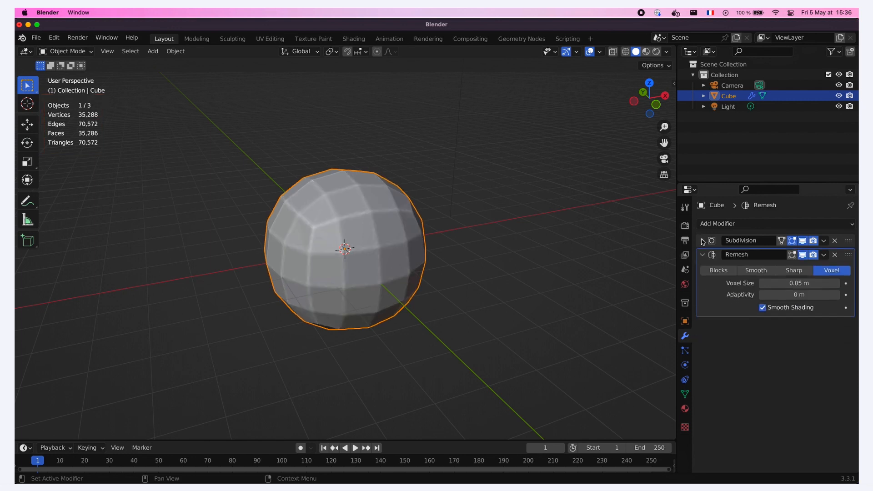
pyautogui.click(702, 255)
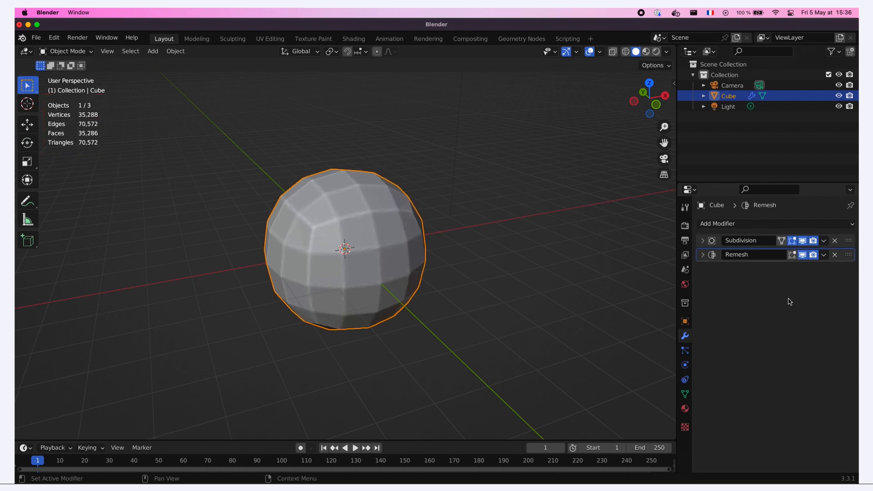
pyautogui.click(742, 224)
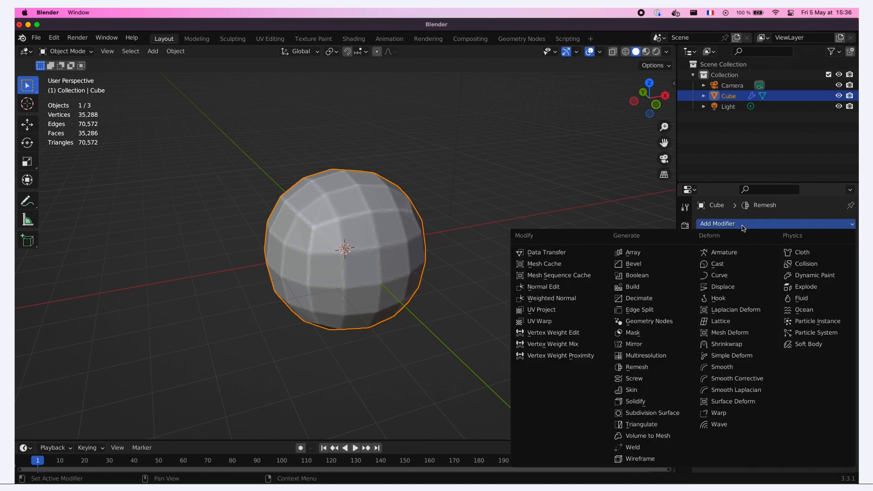
pyautogui.click(742, 287)
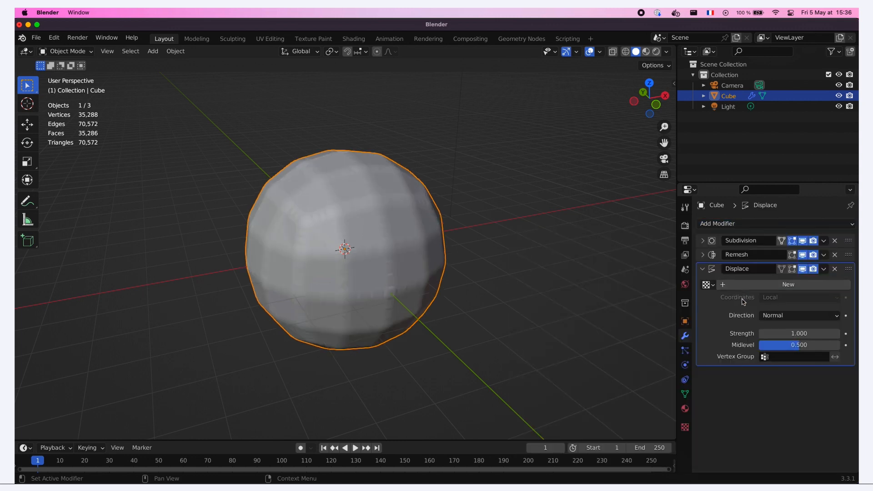
pyautogui.click(794, 285)
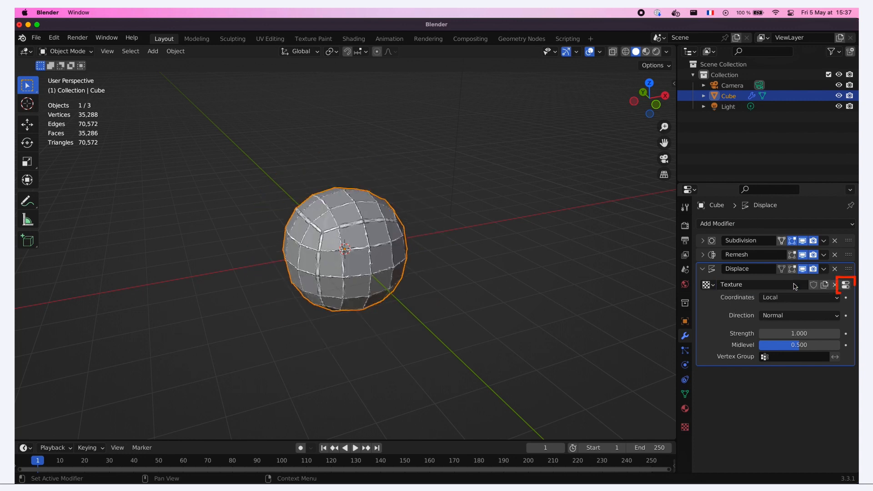
# Step: Set the displacement texture's type to Musgrave with Voronoi F2-F1 as its noise basis
pyautogui.click(845, 285)
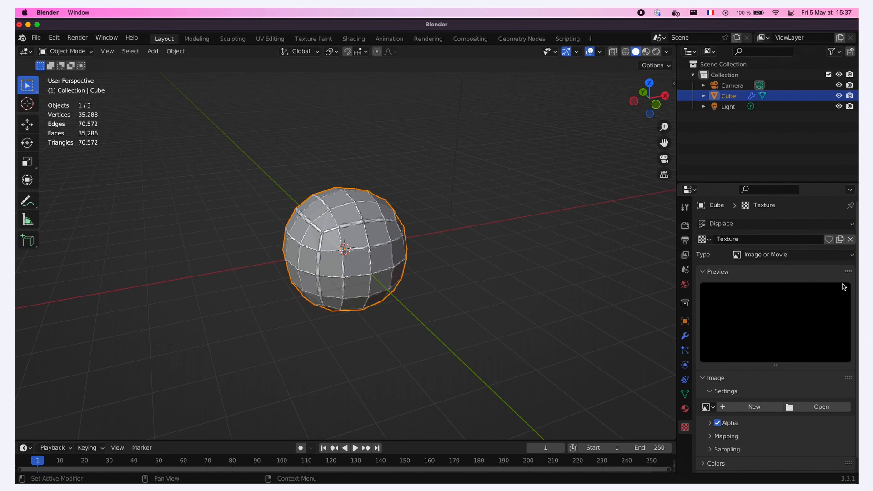
pyautogui.click(838, 257)
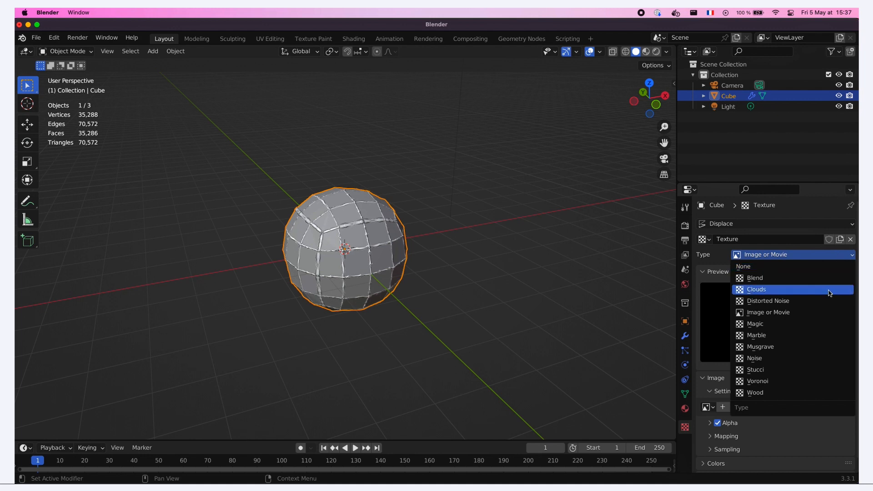
pyautogui.click(825, 347)
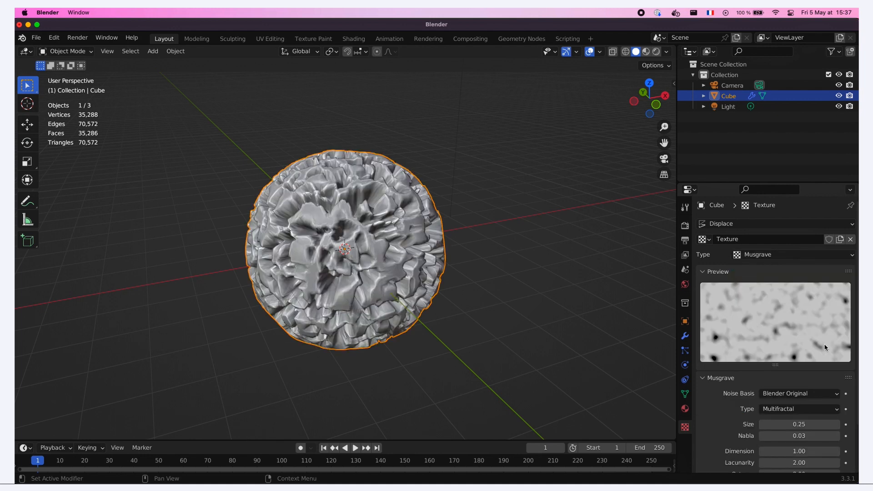
pyautogui.click(775, 395)
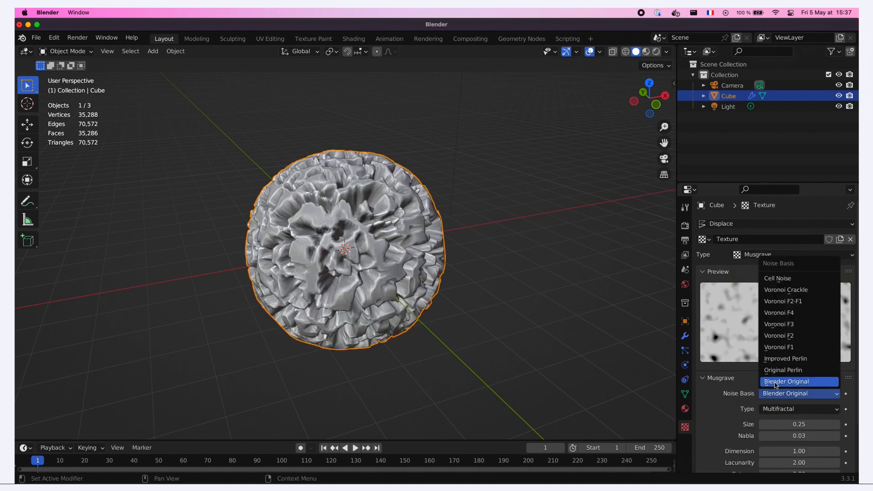
pyautogui.click(783, 307)
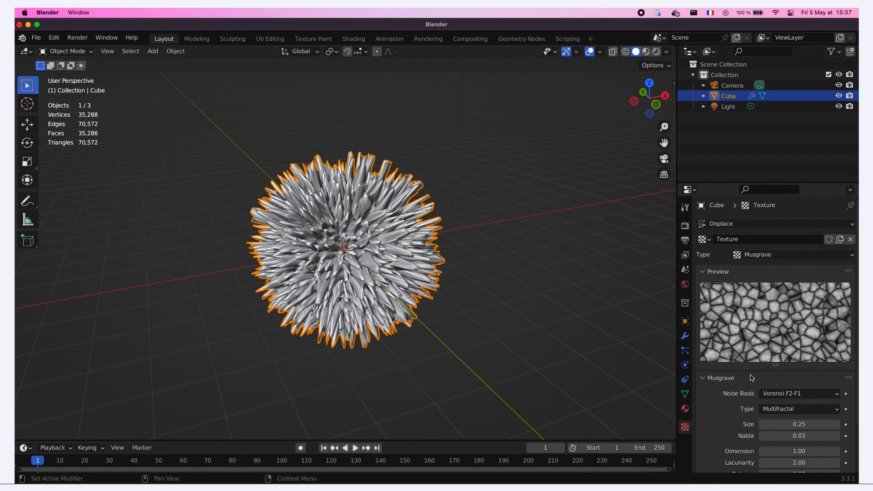
# Step: Set the Displace modifier's strength to 0.08
pyautogui.click(685, 335)
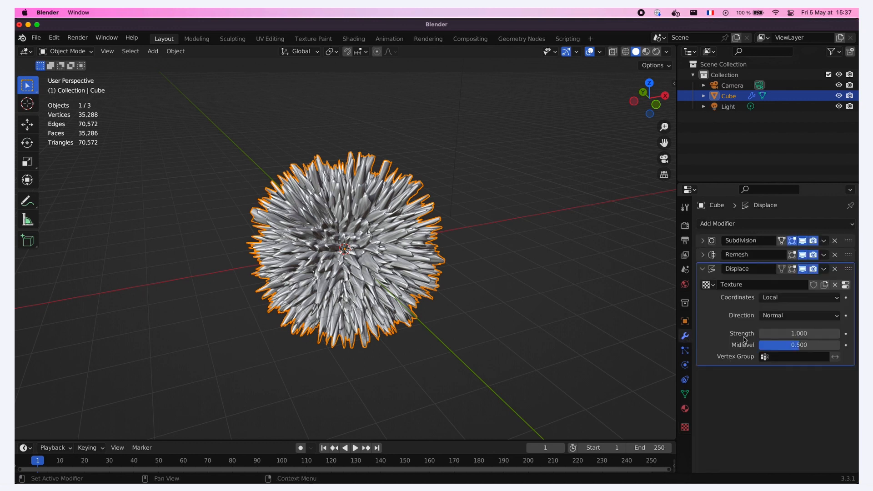
pyautogui.click(791, 335)
pyautogui.press('BackSpace')
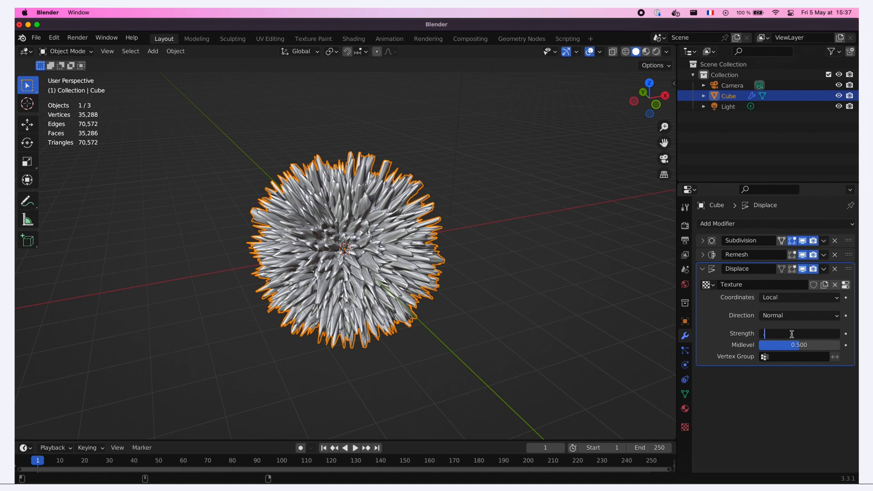
pyautogui.write('0.08')
pyautogui.press('Return')
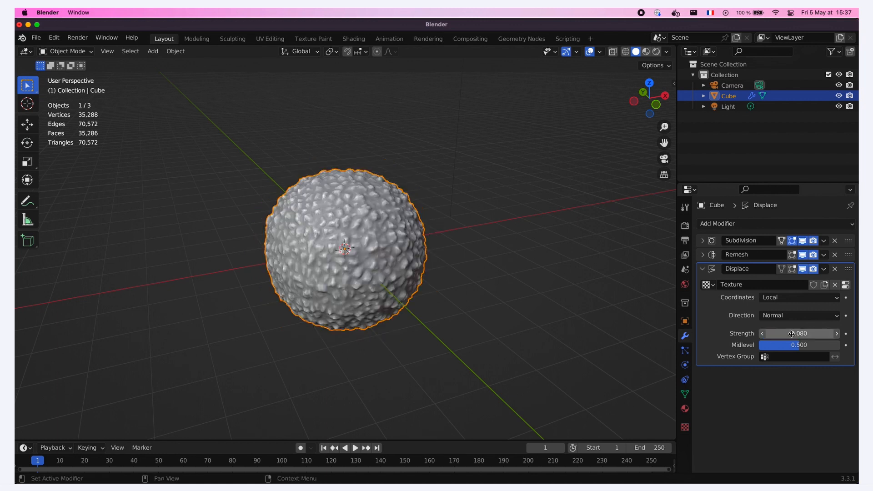
# Step: Set the Musgrave texture's size to 0.8, dimension to 0.8 and intensity to 0.6
pyautogui.click(849, 287)
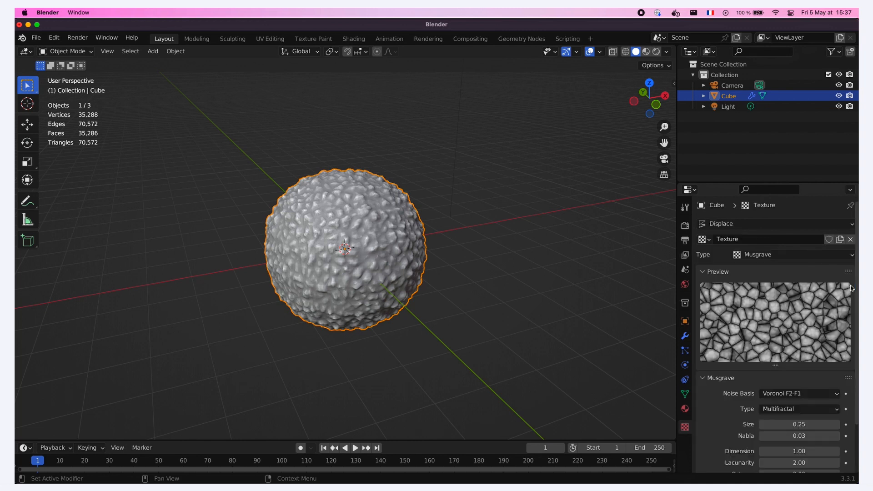
pyautogui.scroll(-3, 794, 377)
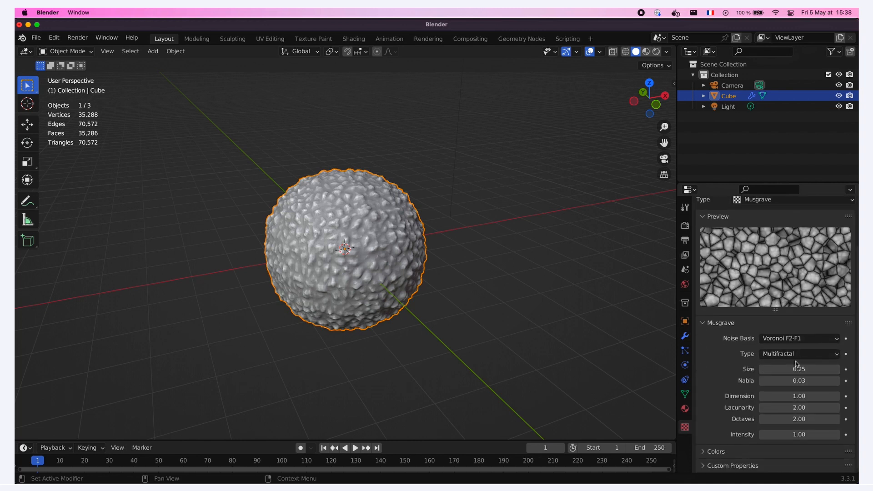
pyautogui.click(795, 368)
pyautogui.write('.8')
pyautogui.press('Tab')
pyautogui.write('.8')
pyautogui.press('Tab')
pyautogui.write('.6')
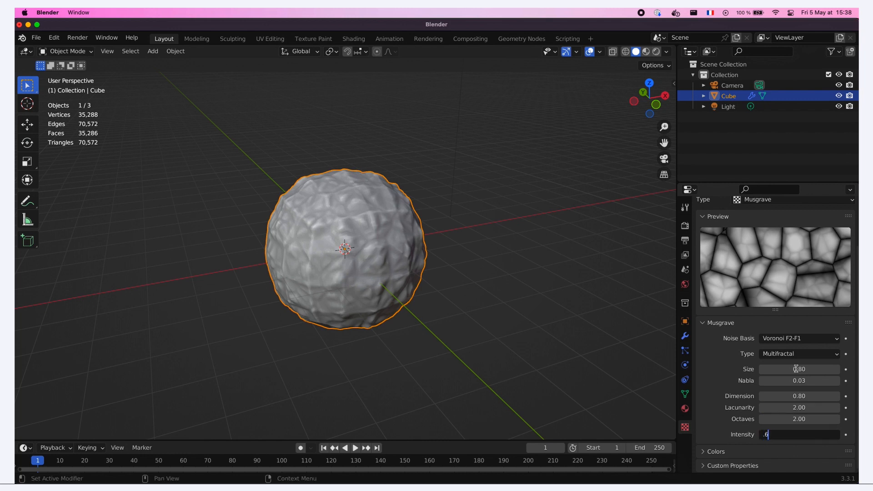
pyautogui.press('Return')
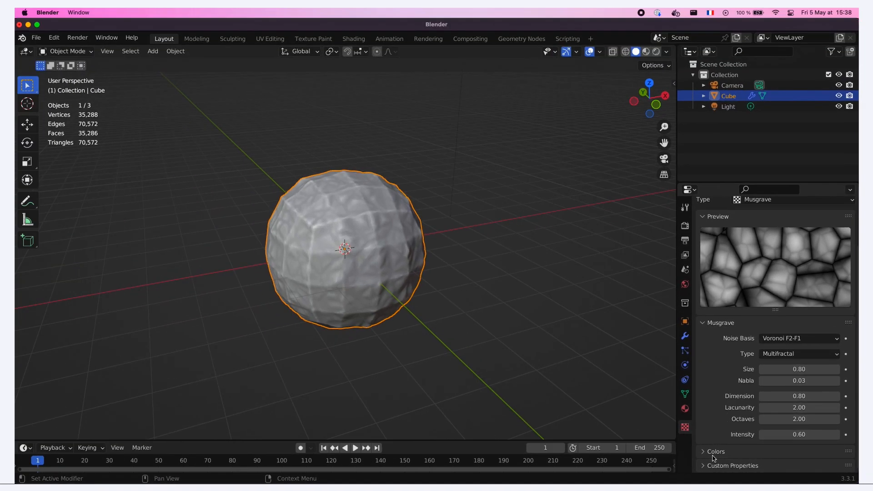
# Step: Enable the texture's color ramp and move its white stop to about position 0.114, checking the stone pattern up close
pyautogui.click(715, 451)
pyautogui.scroll(-5, 717, 455)
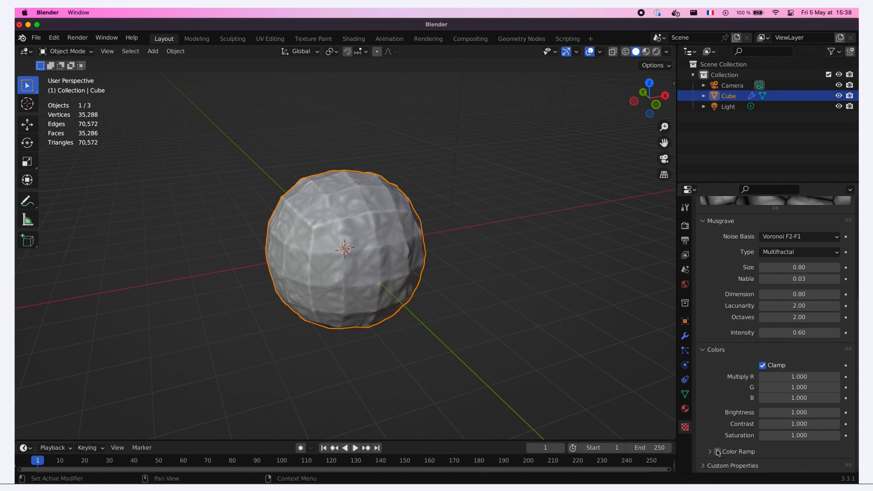
pyautogui.click(717, 451)
pyautogui.click(709, 451)
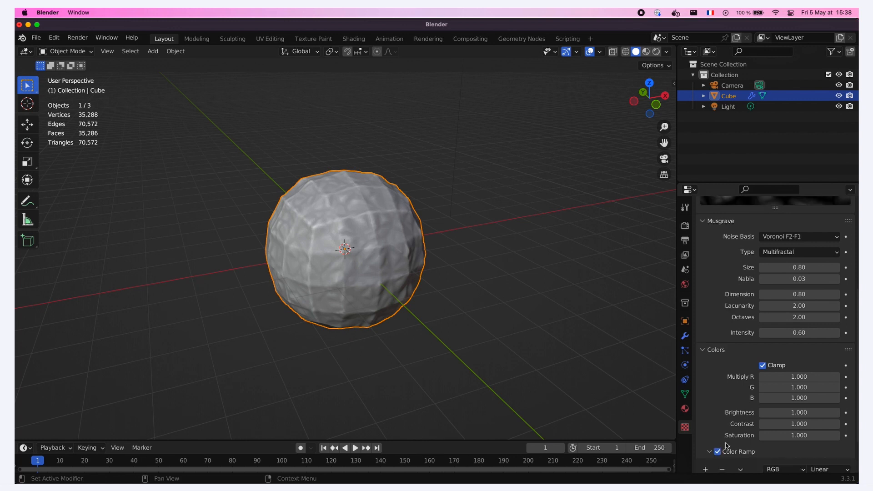
pyautogui.scroll(-2, 737, 438)
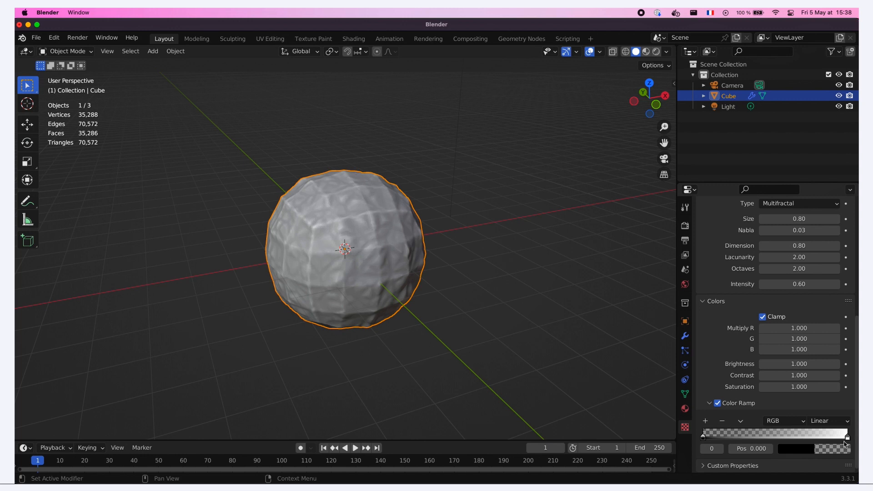
pyautogui.moveTo(839, 439); pyautogui.dragTo(712, 436)
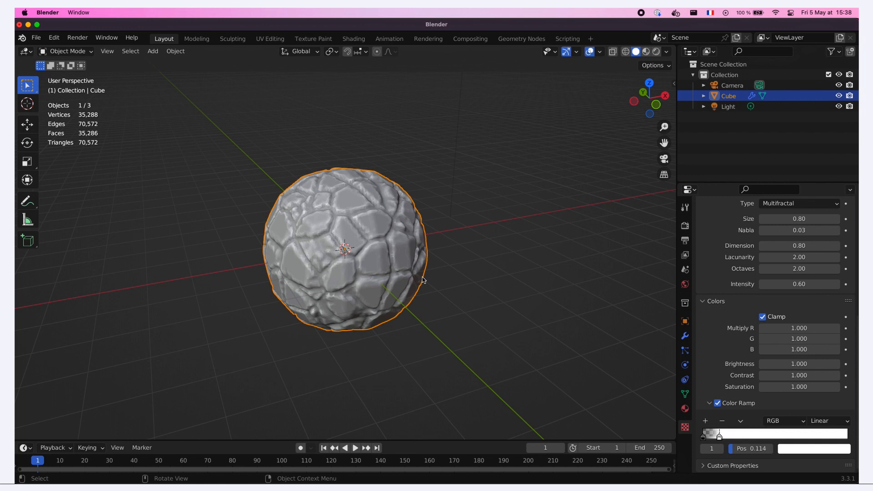
pyautogui.scroll(5, 394, 274)
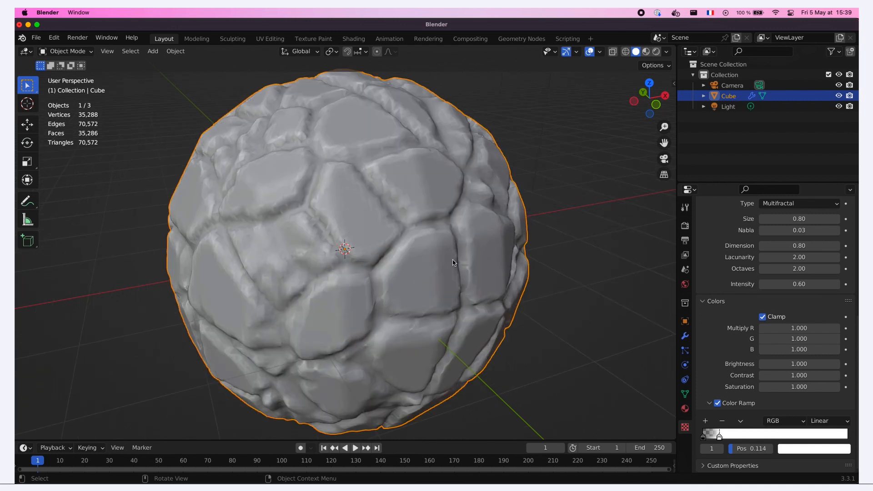
pyautogui.scroll(-5, 441, 276)
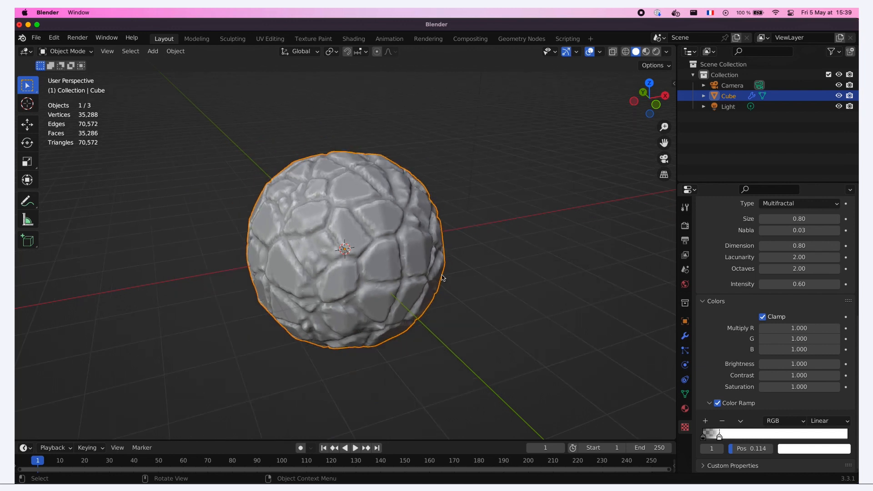
# Step: Collapse the Displace settings and add a Decimate modifier in Collapse mode with a ratio of 0.1
pyautogui.click(684, 336)
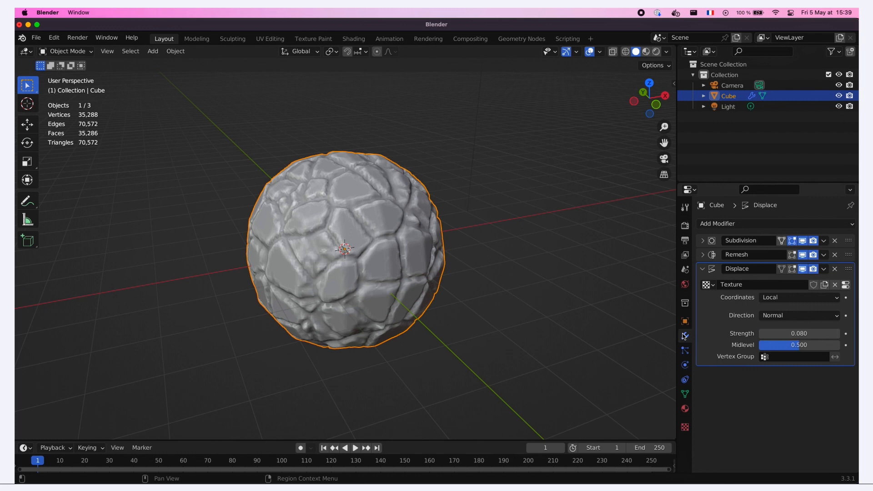
pyautogui.click(702, 269)
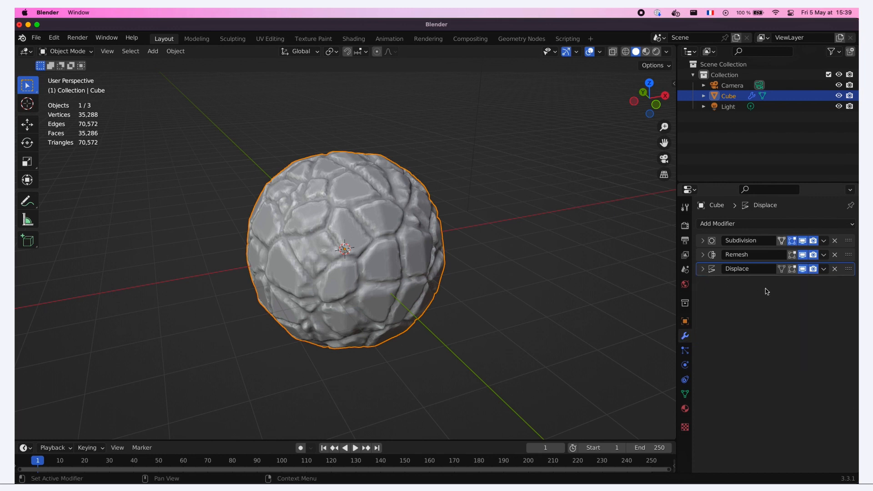
pyautogui.click(751, 224)
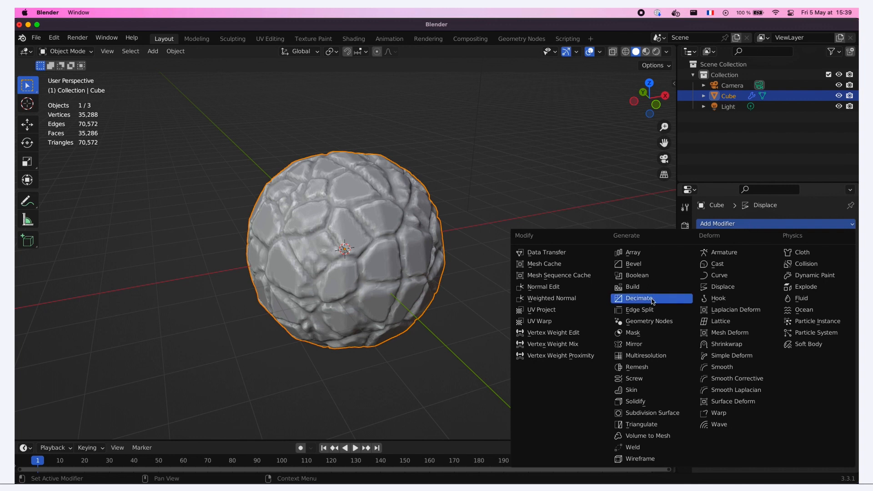
pyautogui.click(676, 301)
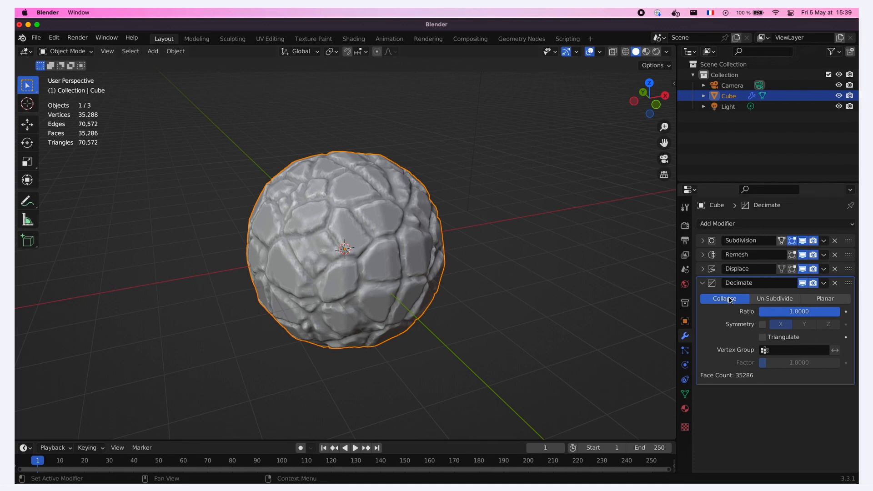
pyautogui.click(804, 313)
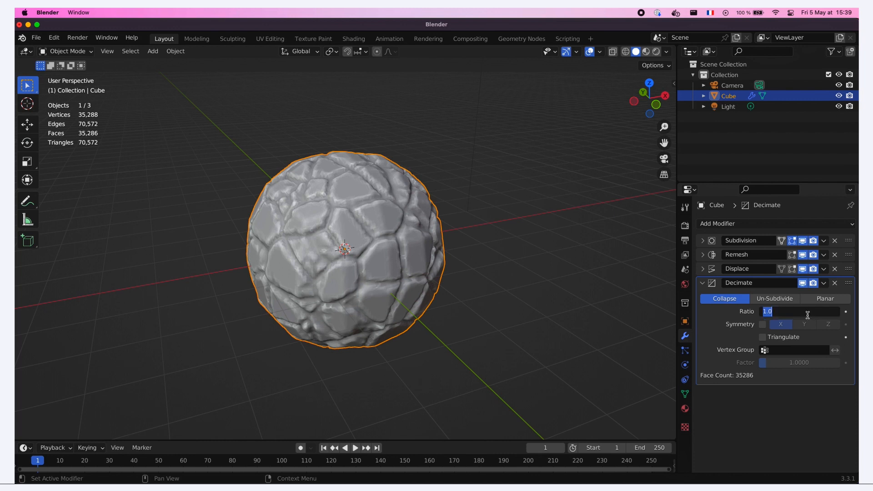
pyautogui.write('0.1')
pyautogui.press('Return')
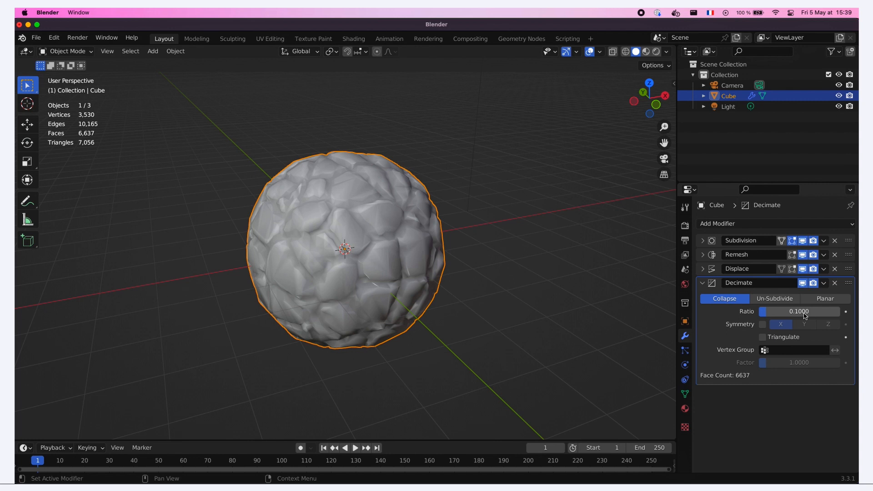
# Step: Collapse the Decimate settings, add a Bevel modifier with its default settings, and view the stones from another angle
pyautogui.click(703, 282)
pyautogui.click(730, 225)
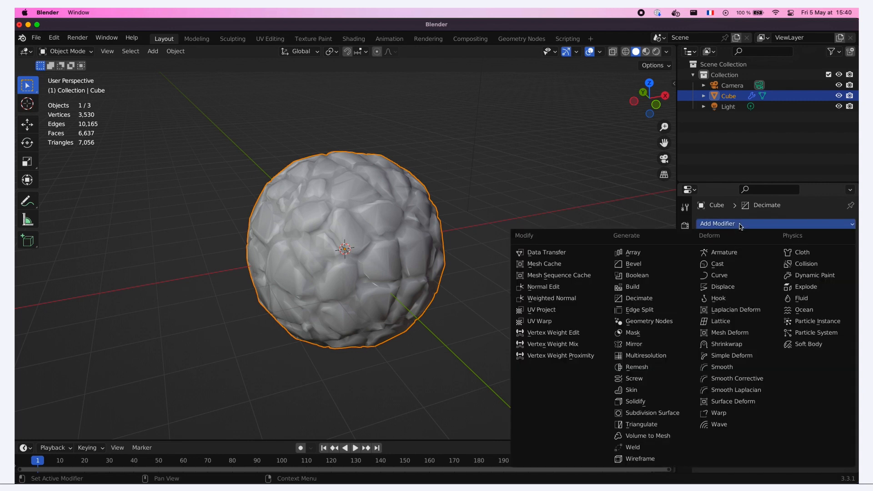
pyautogui.click(656, 266)
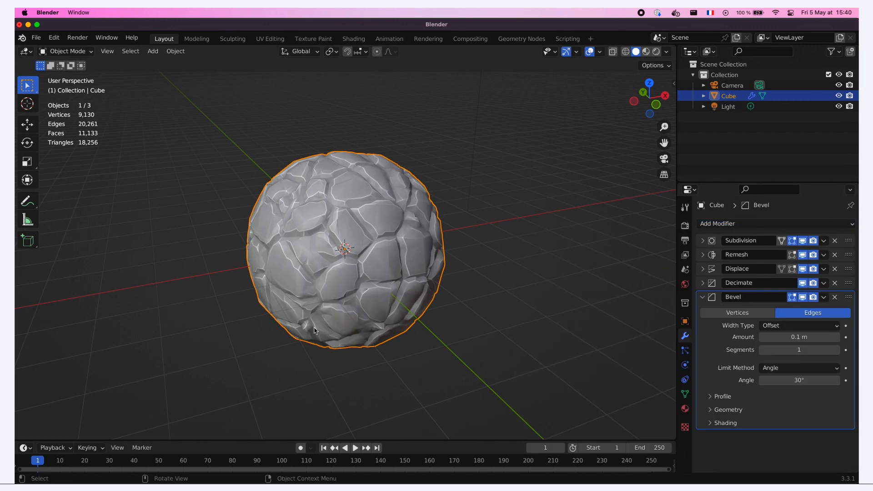
pyautogui.moveTo(294, 326); pyautogui.dragTo(385, 310, button='middle')
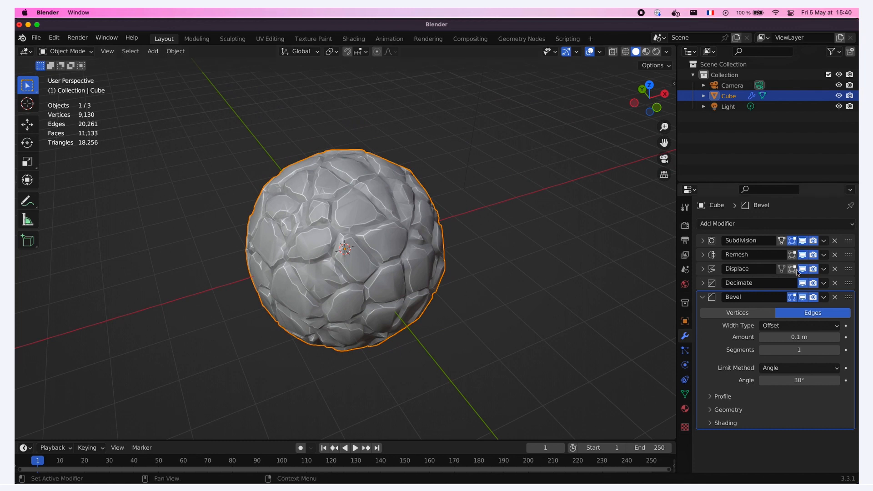
# Step: Toggle the viewport display of the Remesh and Subdivision modifiers off and on, and try reordering them in the stack
pyautogui.click(803, 255)
pyautogui.click(803, 255)
pyautogui.click(803, 241)
pyautogui.click(803, 241)
pyautogui.moveTo(848, 255); pyautogui.dragTo(848, 237)
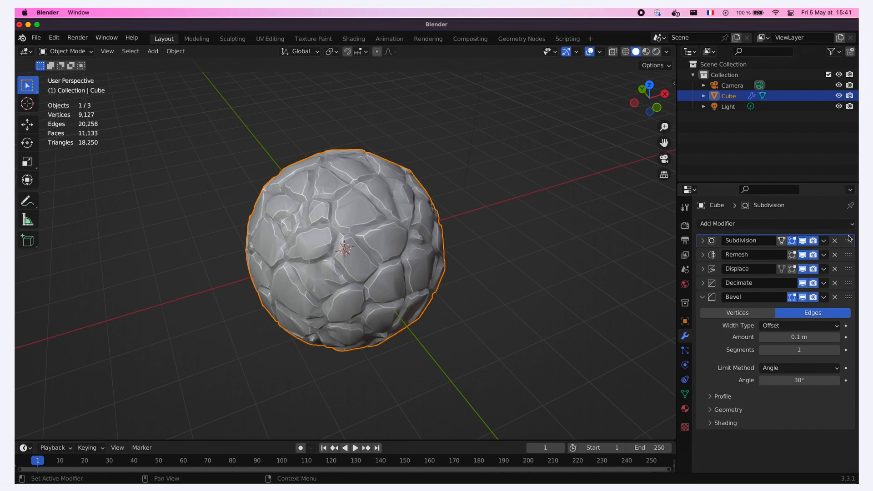
# Step: Open the Bevel modifier's additional options, such as applying or duplicating it
pyautogui.click(823, 297)
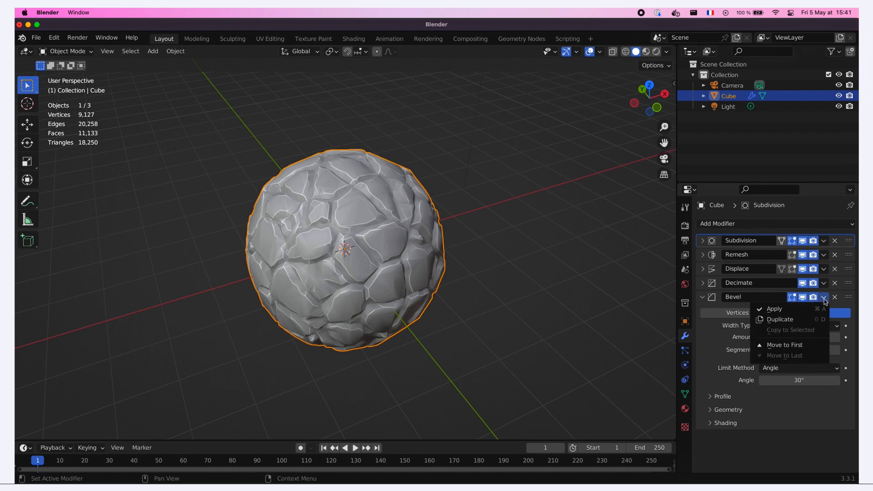